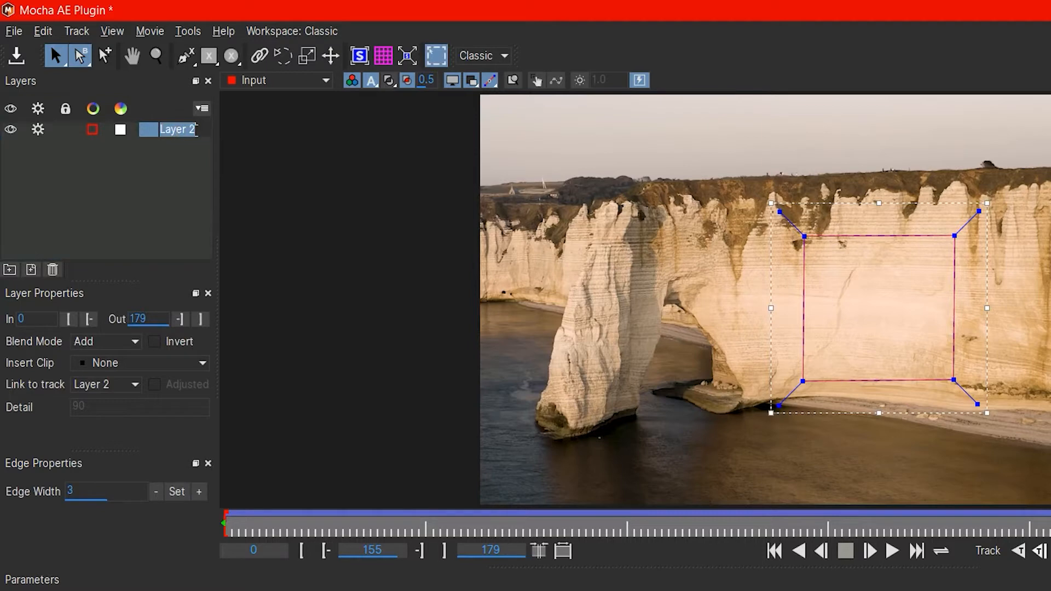
Rename the shape layer on the cliff as Tracking and show its planar surface.
text(Tracking)
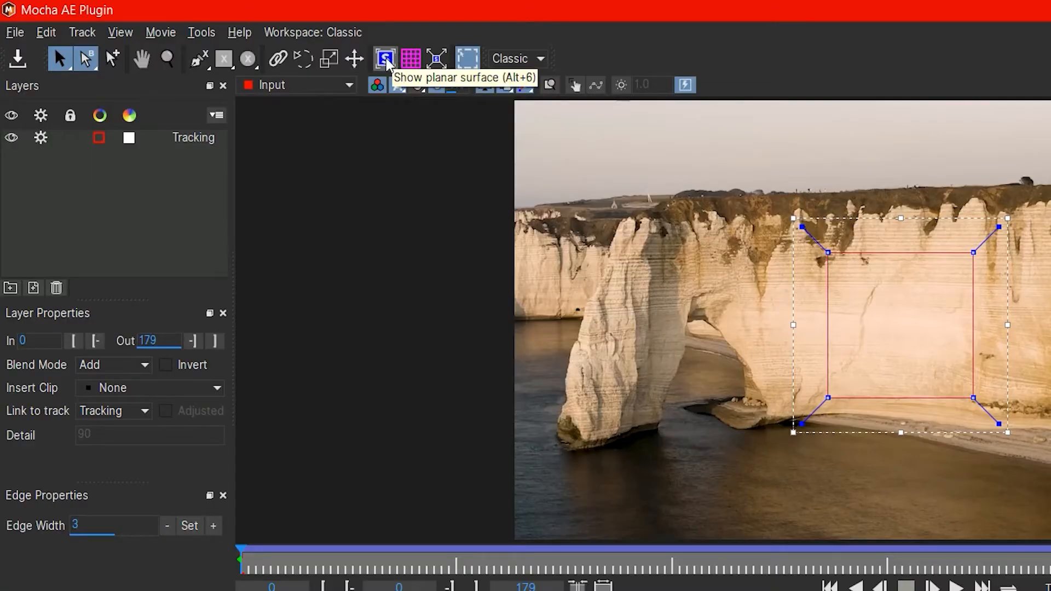
click(385, 59)
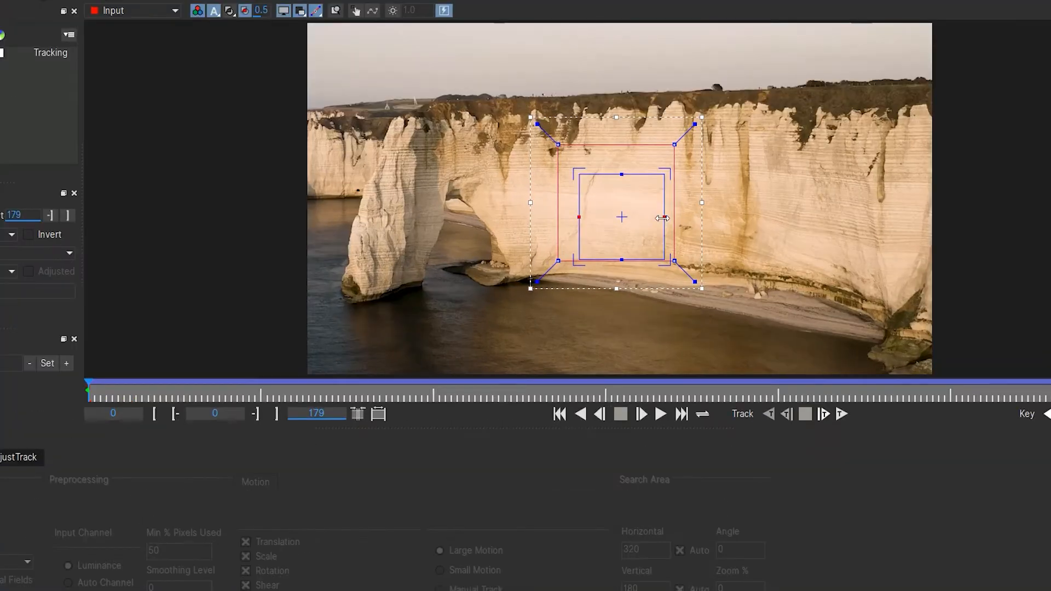
Resize the planar surface over the bright cliff face and close Mocha to return to After Effects.
drag(662, 218, 729, 208)
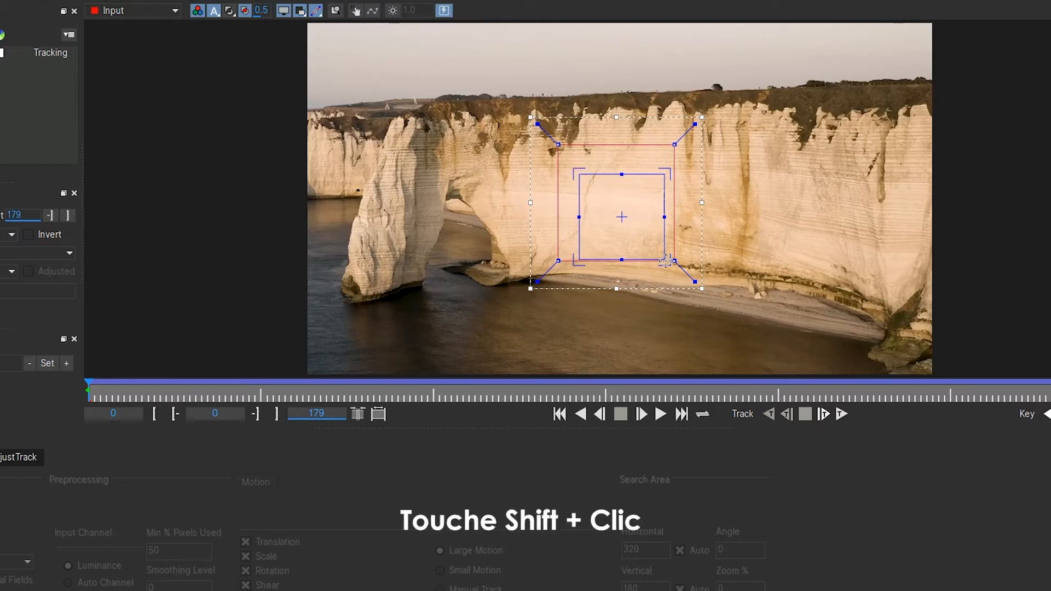
drag(666, 261, 615, 206)
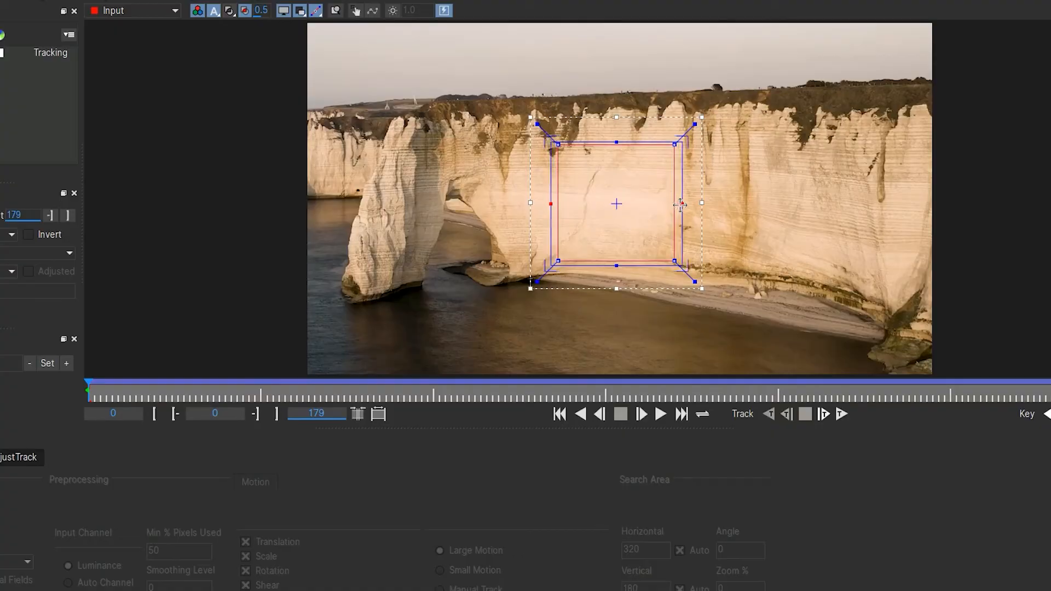
drag(693, 218, 765, 218)
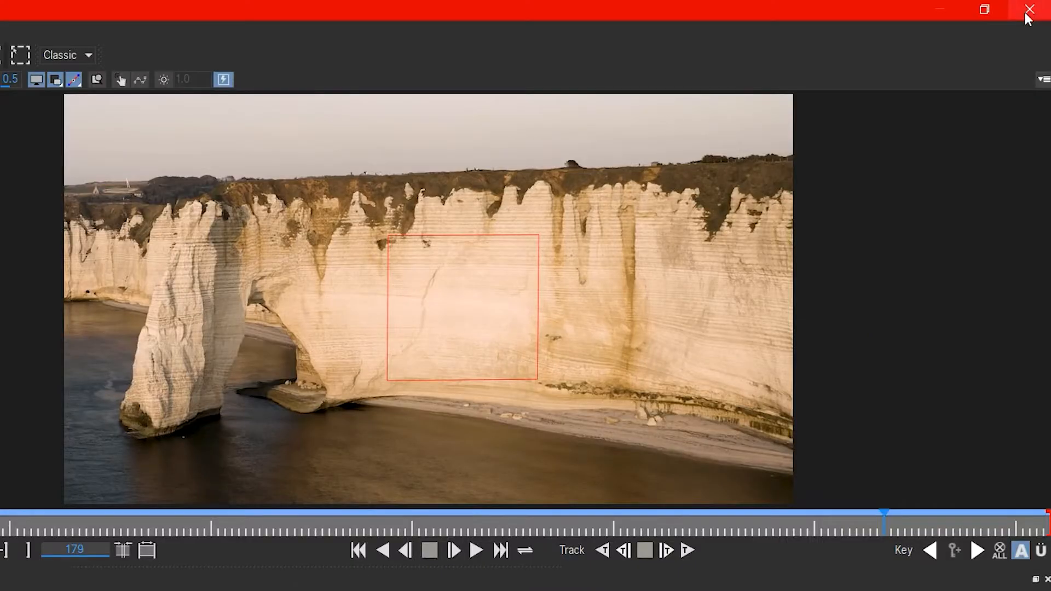
click(1028, 15)
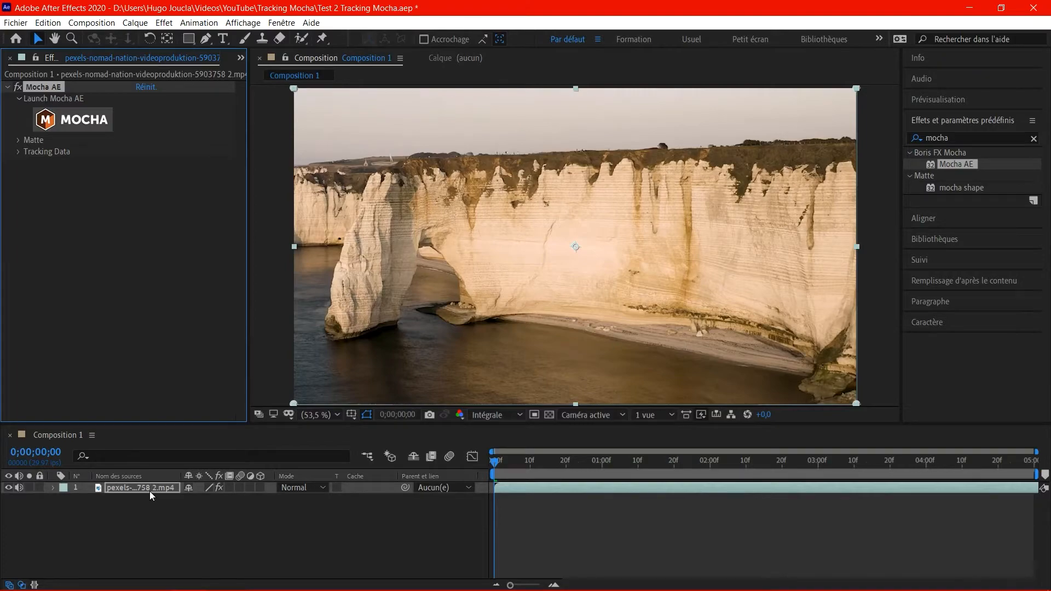
Add Logo HugoFocus Tutos 3.png from the Images folder to the composition as a layer above the video.
mouse_move(356, 577)
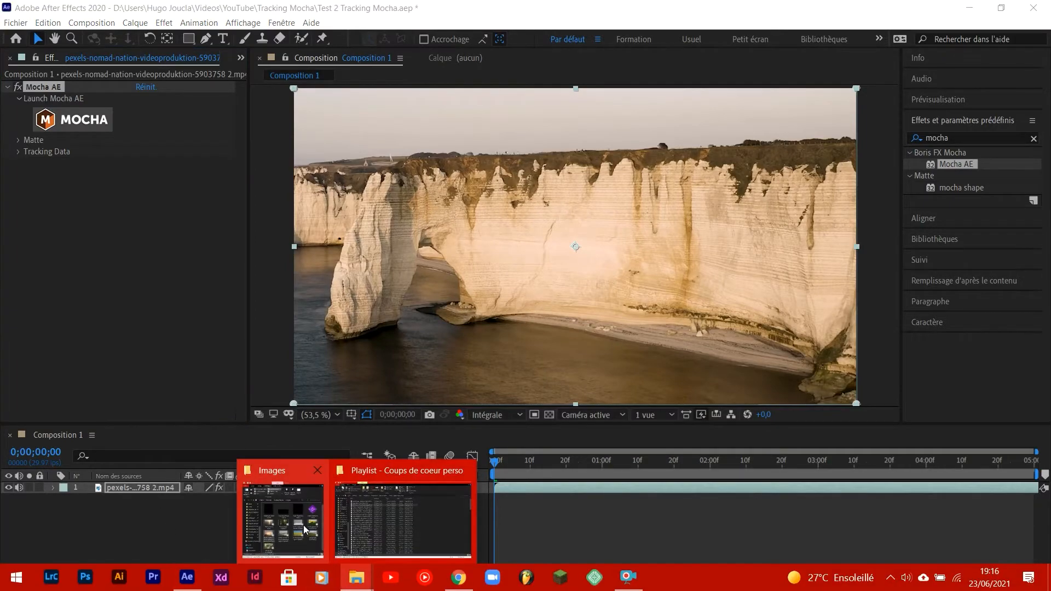
click(308, 533)
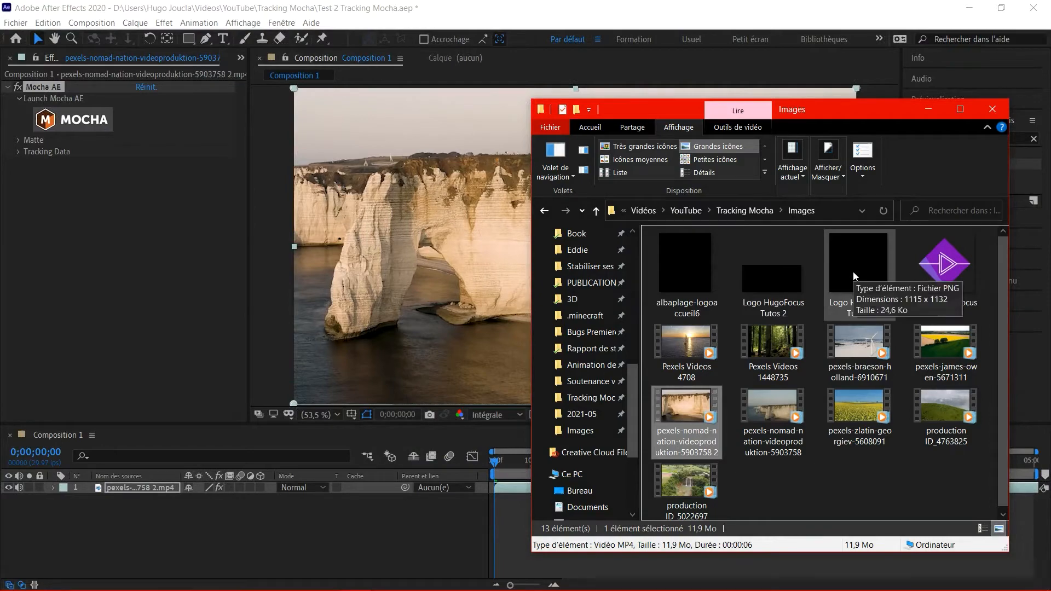
drag(849, 265, 216, 519)
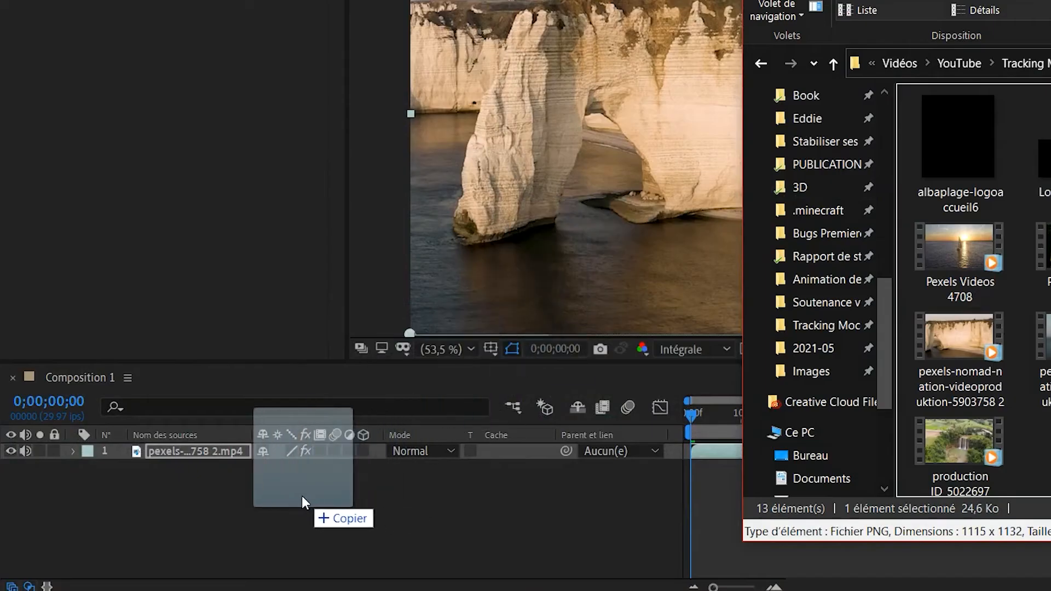
drag(302, 502, 271, 499)
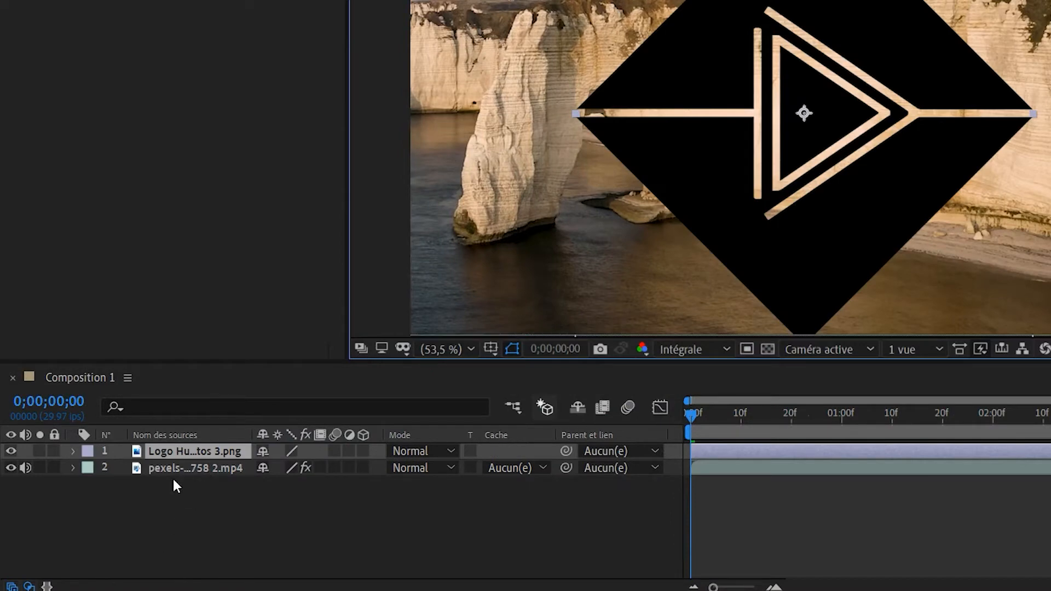
Create track data in the video layer's Mocha AE effect from the Tracking layer.
click(195, 469)
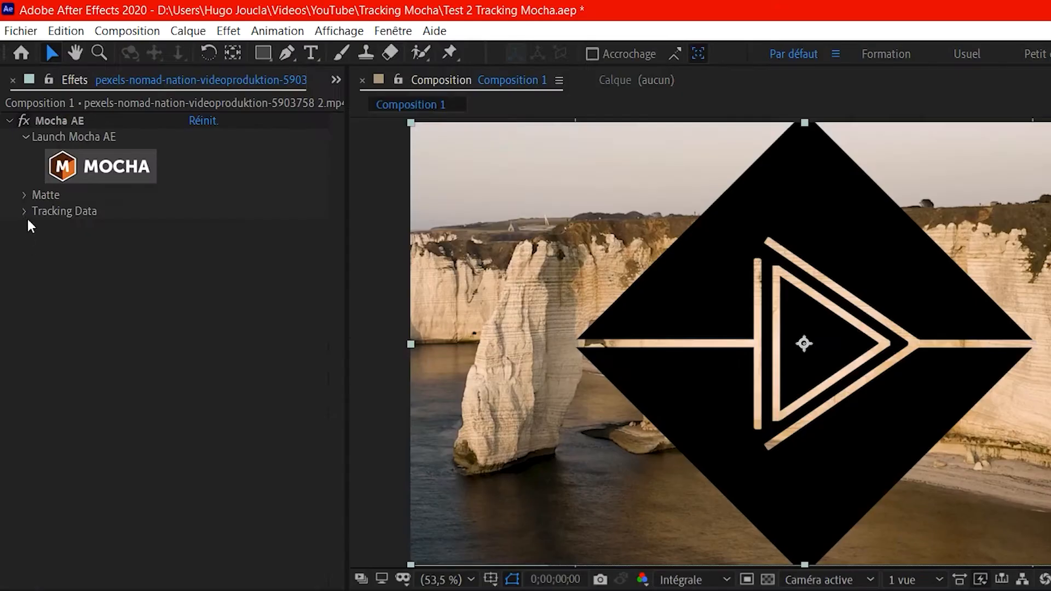
click(25, 211)
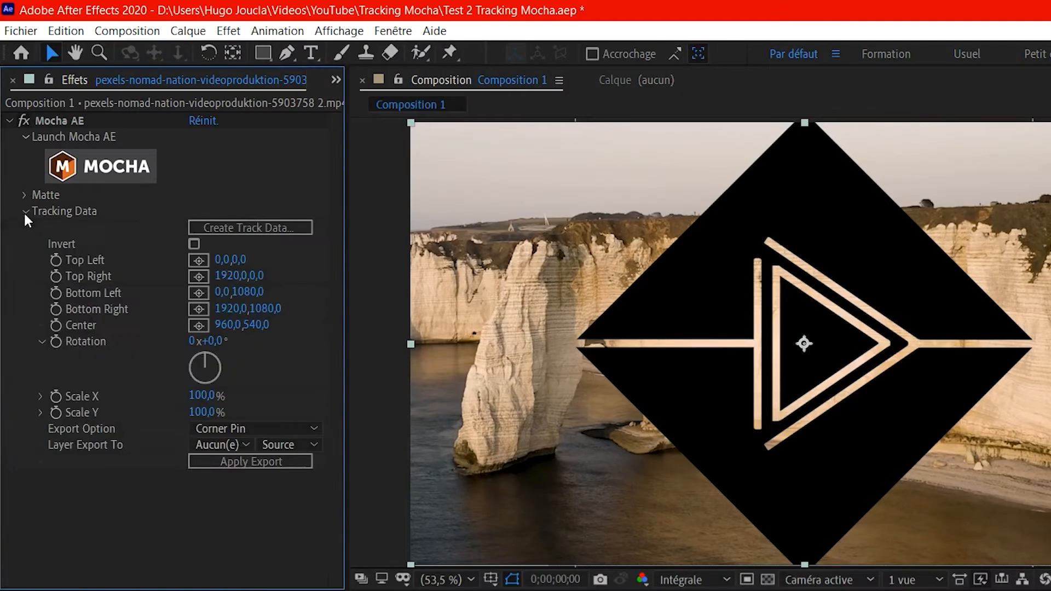
click(263, 226)
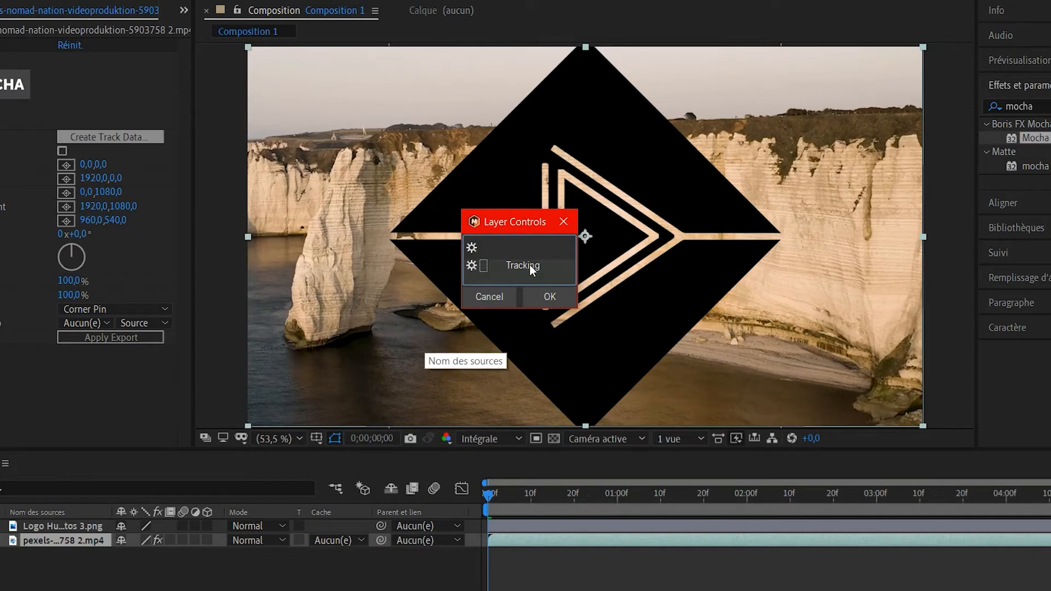
click(530, 264)
click(556, 300)
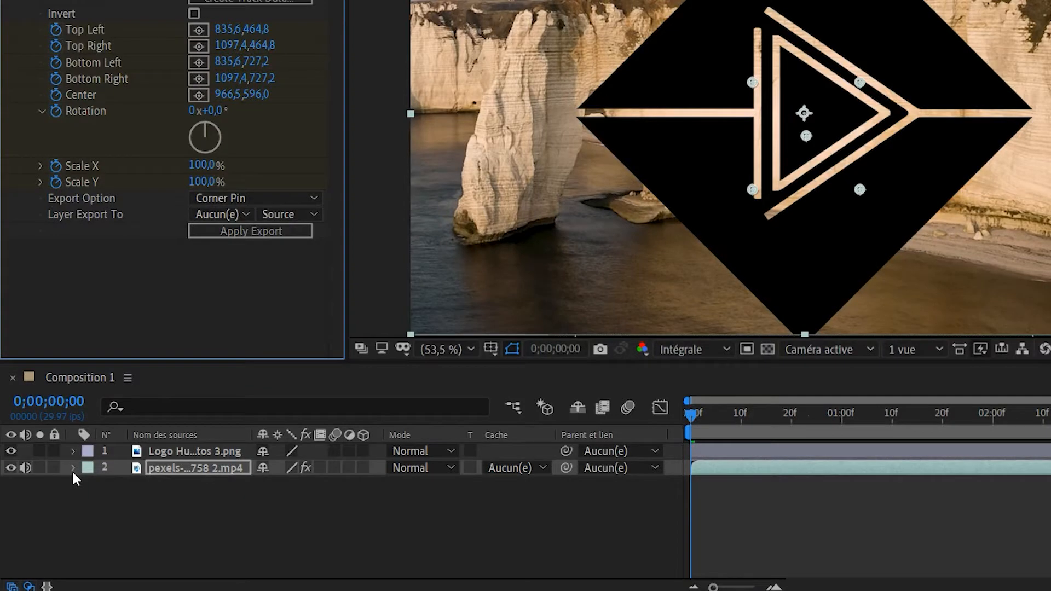
Examine the video layer's Mocha AE tracking keyframes with the logo hidden and play the composition.
click(53, 499)
click(64, 512)
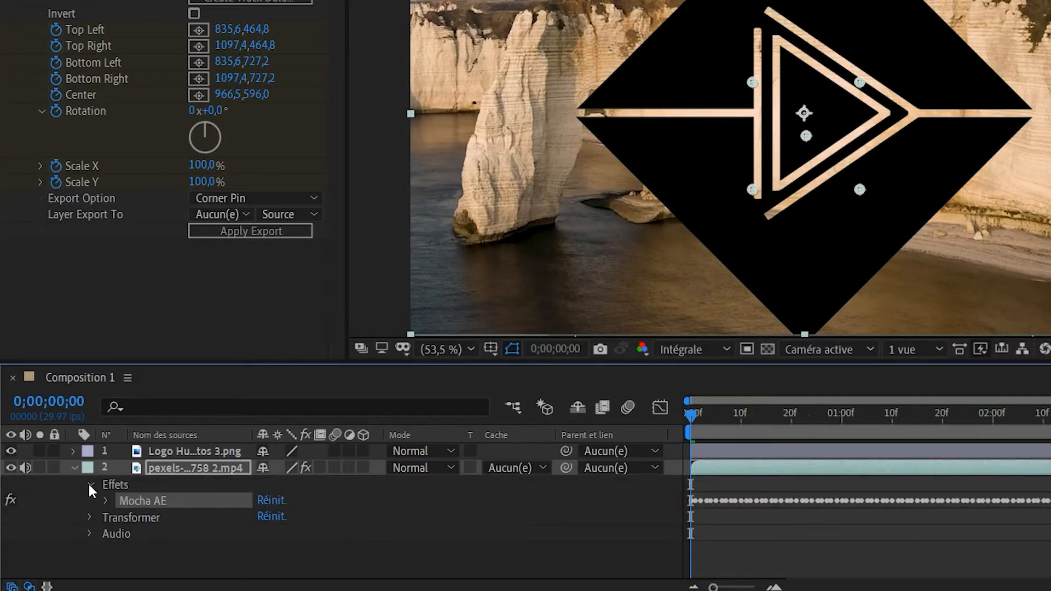
click(106, 500)
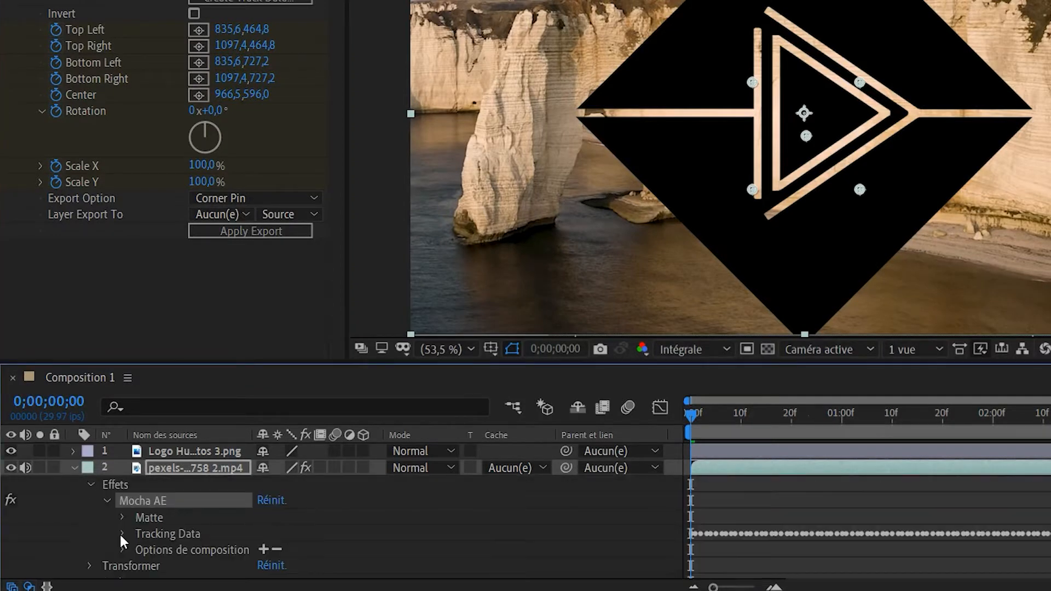
click(123, 534)
scroll(19, 452, up, 2)
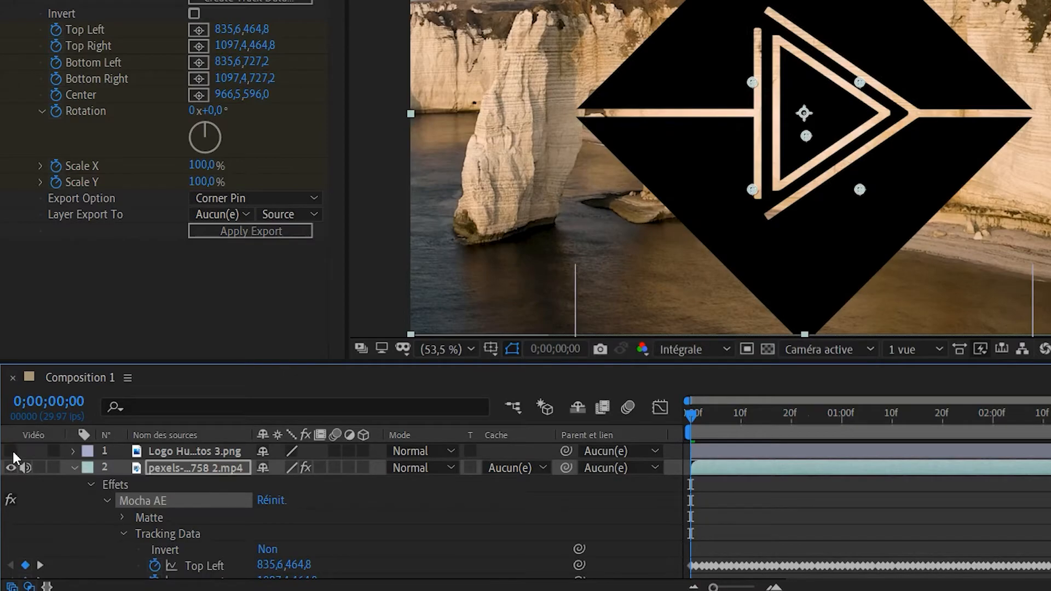
click(12, 451)
key(space)
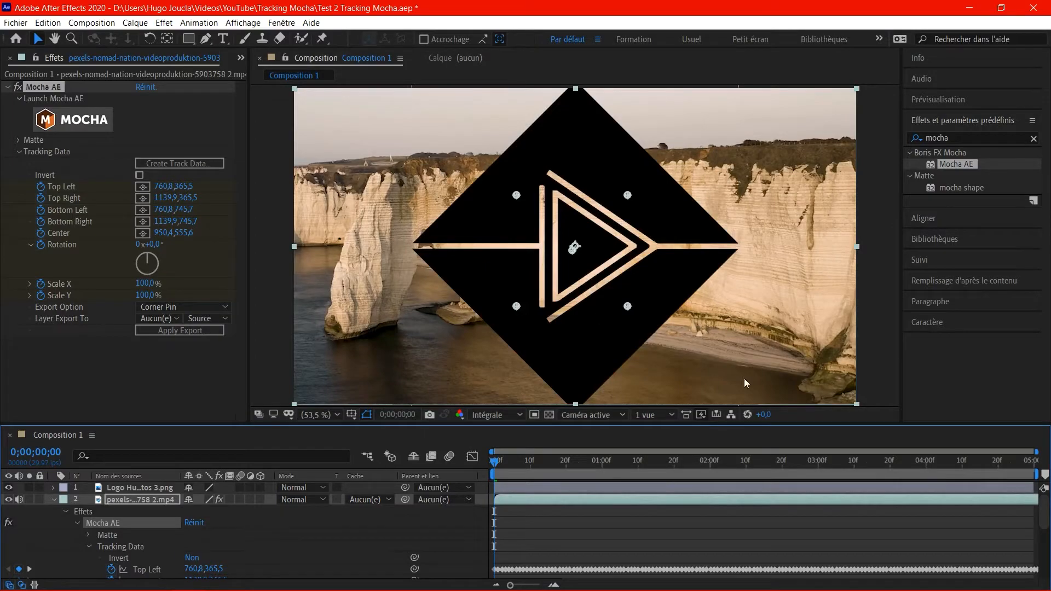
Copy the anchor point from the video layer's transform properties.
click(77, 523)
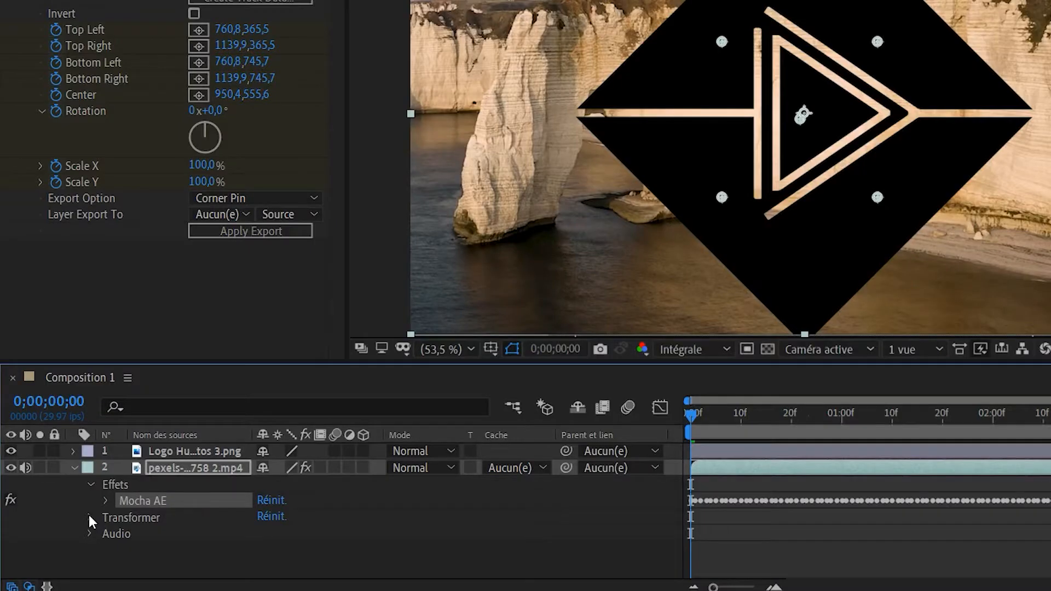
click(89, 517)
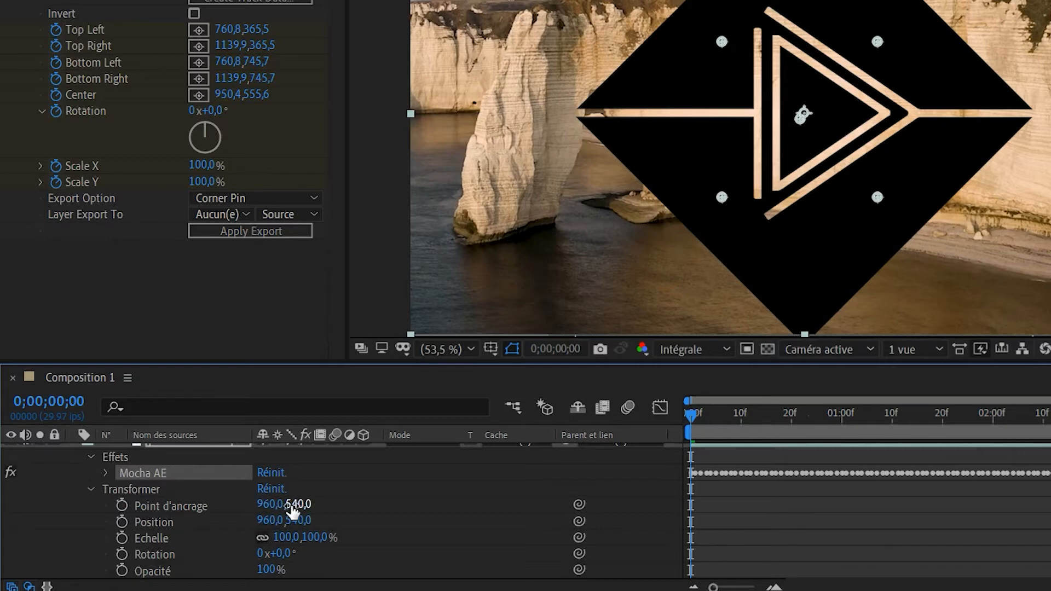
click(176, 506)
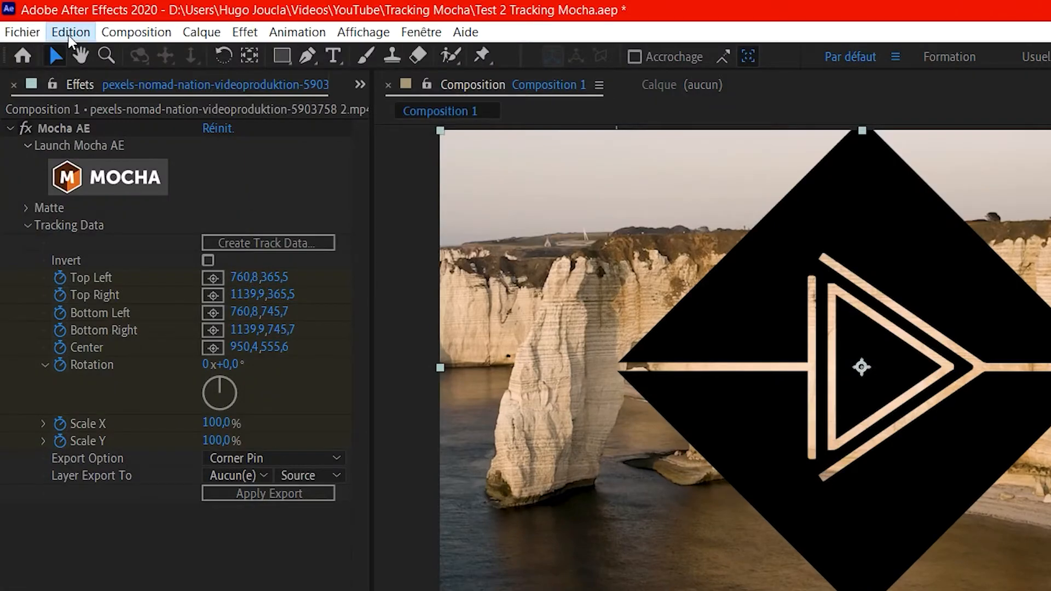
click(69, 33)
click(106, 141)
Paste the copied anchor point onto the logo layer's anchor point property.
click(176, 451)
click(72, 452)
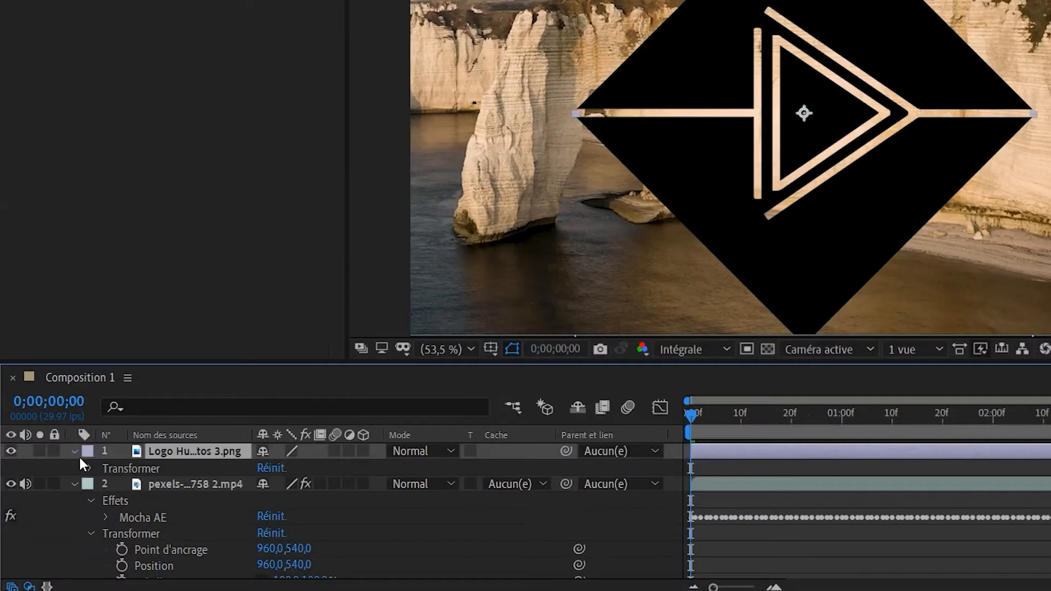
click(90, 468)
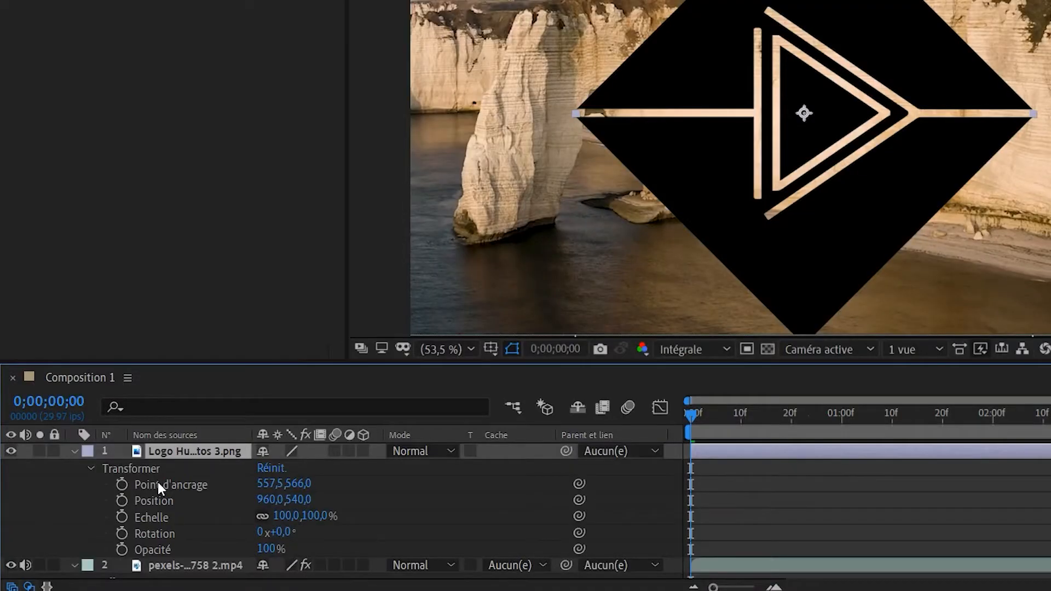
click(158, 484)
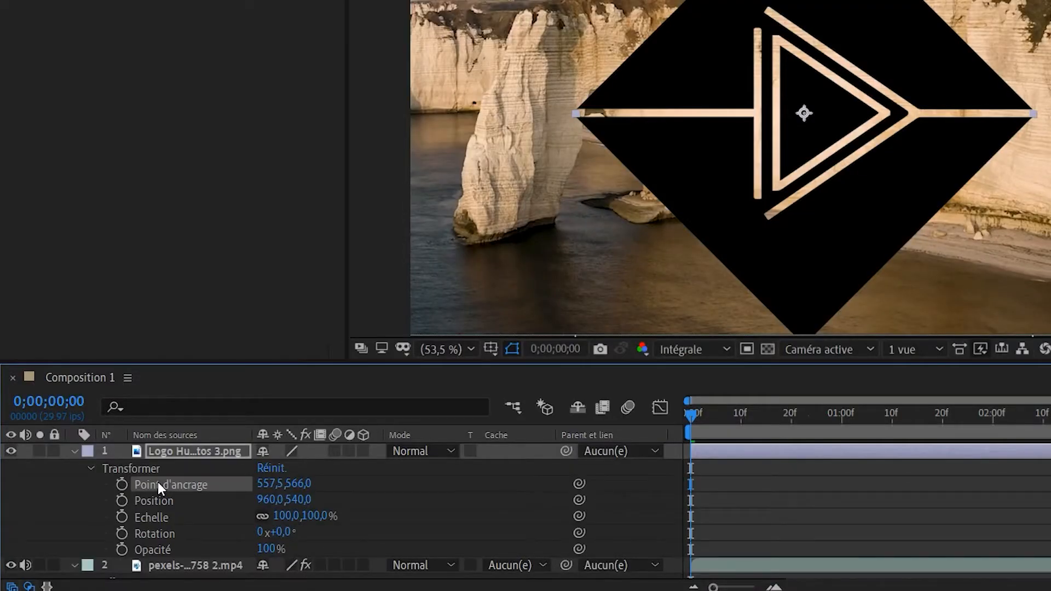
click(71, 32)
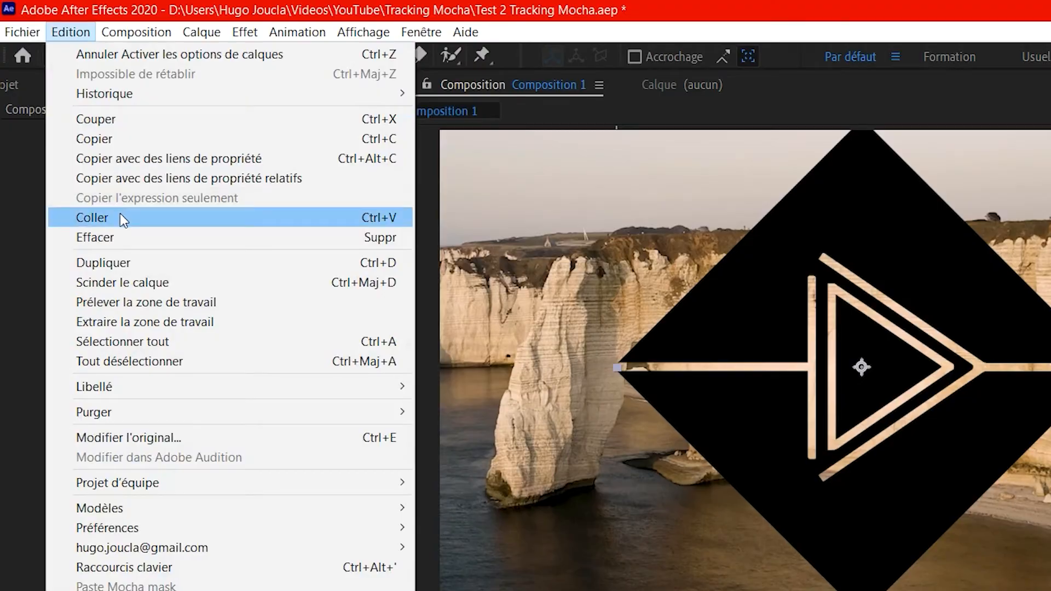
click(121, 218)
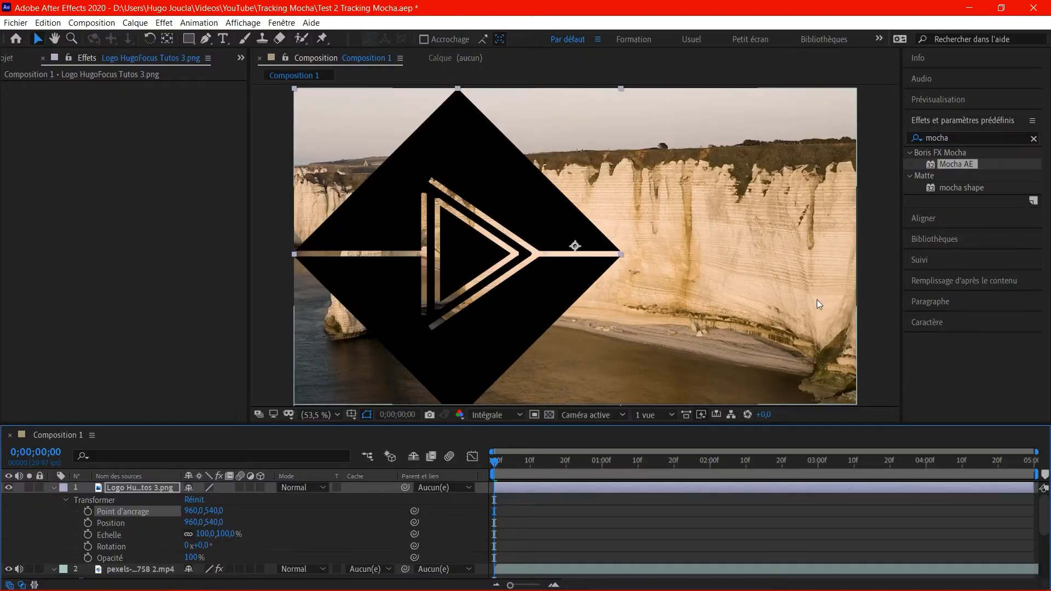
Export the video's Mocha tracking data to the Logo HugoFocus Tutos 3.png layer with the Corner Pin option.
scroll(139, 510, down, 2)
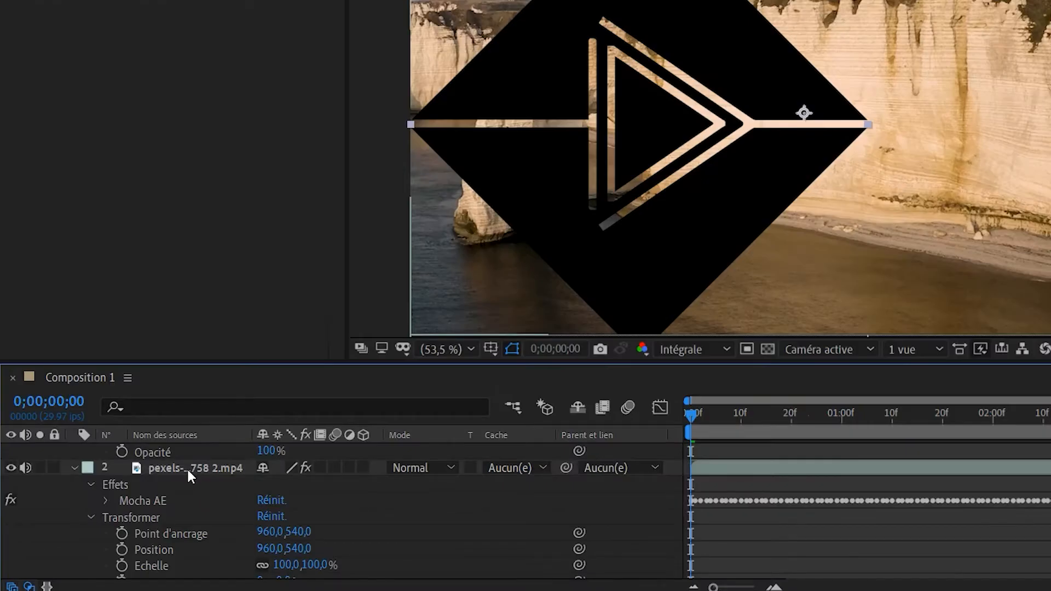
click(186, 468)
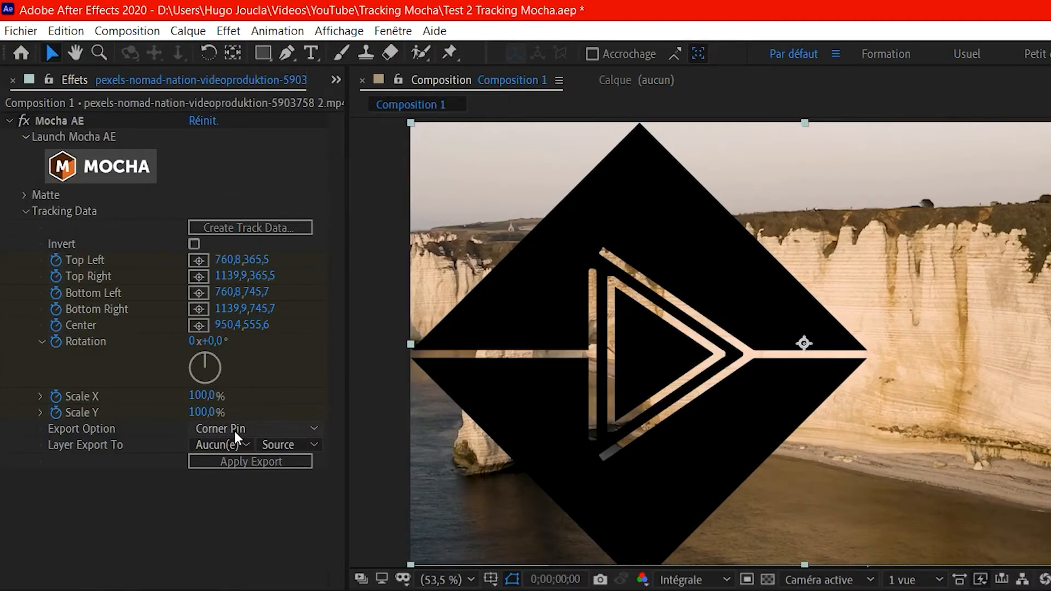
click(234, 431)
click(218, 530)
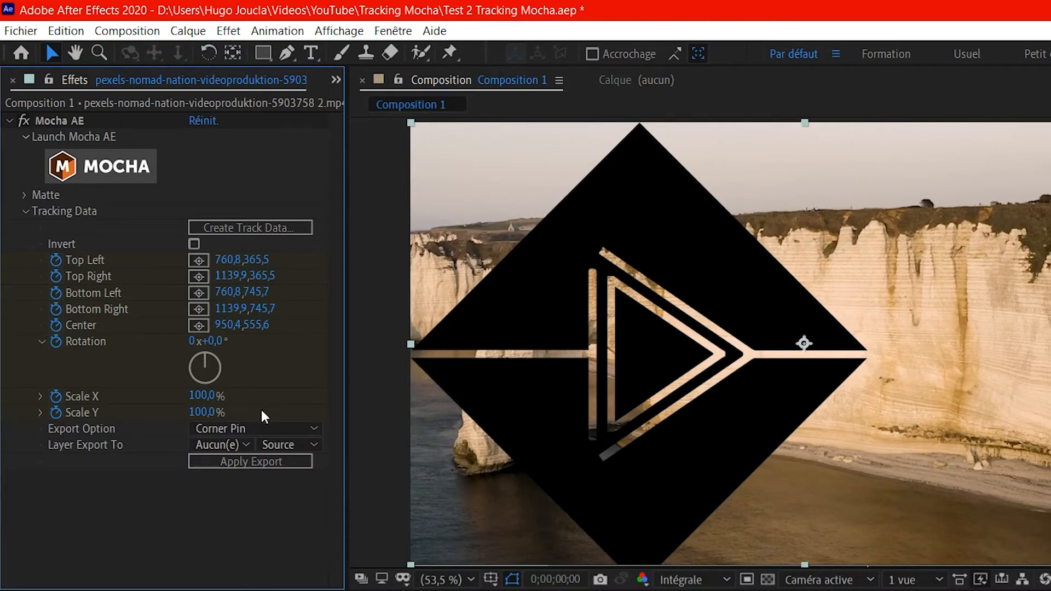
click(222, 446)
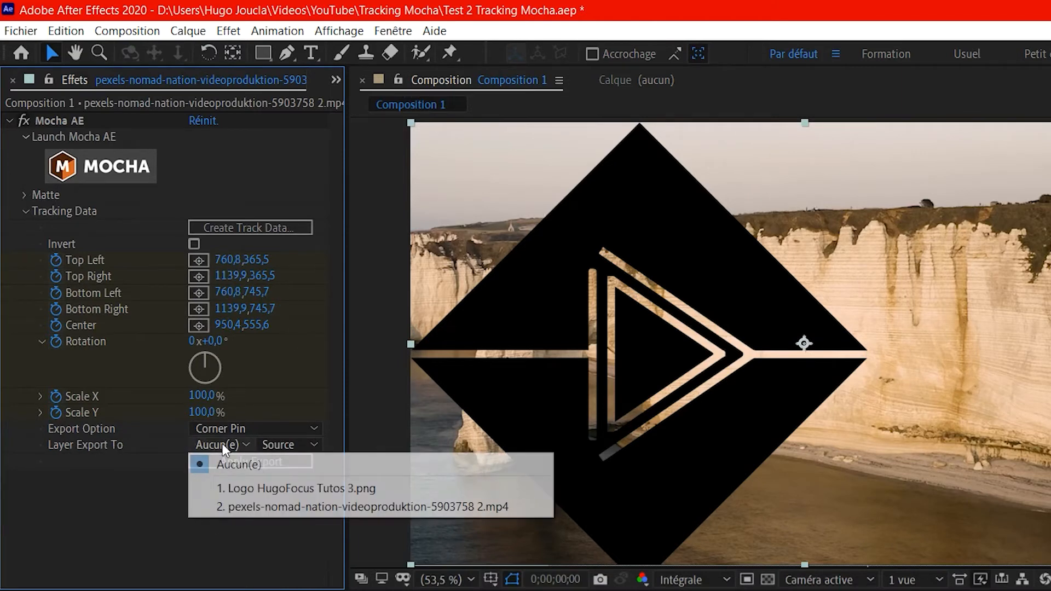
click(237, 488)
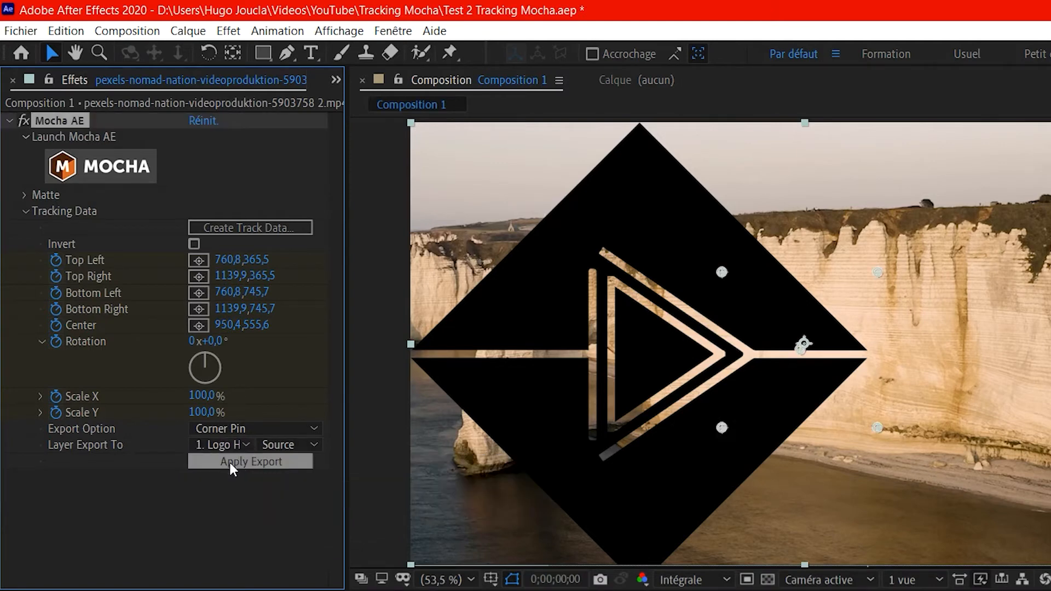
click(229, 462)
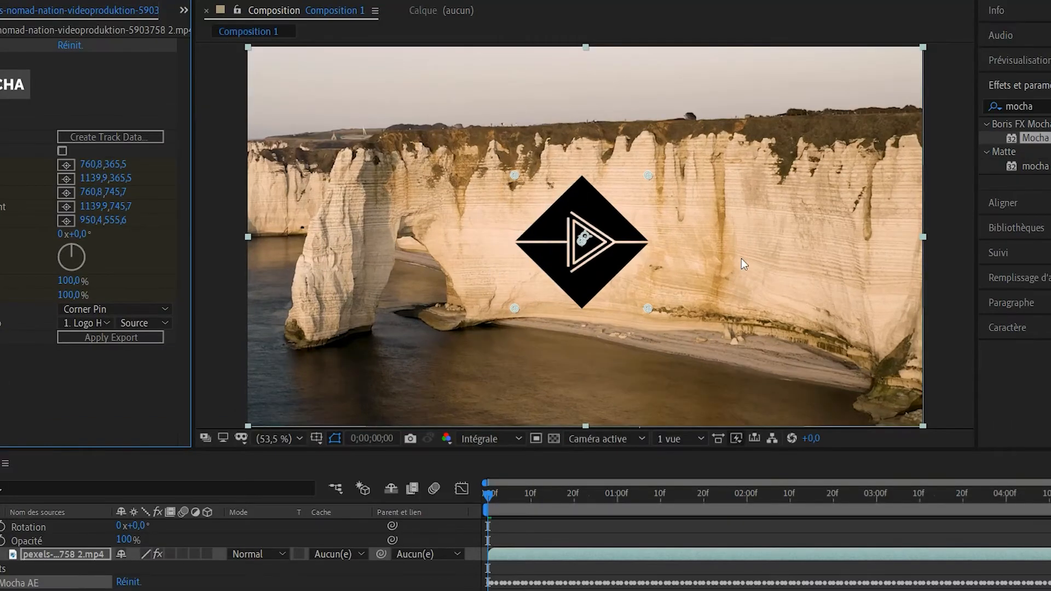
Scrub through the composition to check how the logo follows the cliff.
click(485, 502)
drag(489, 499, 847, 495)
drag(783, 507, 477, 528)
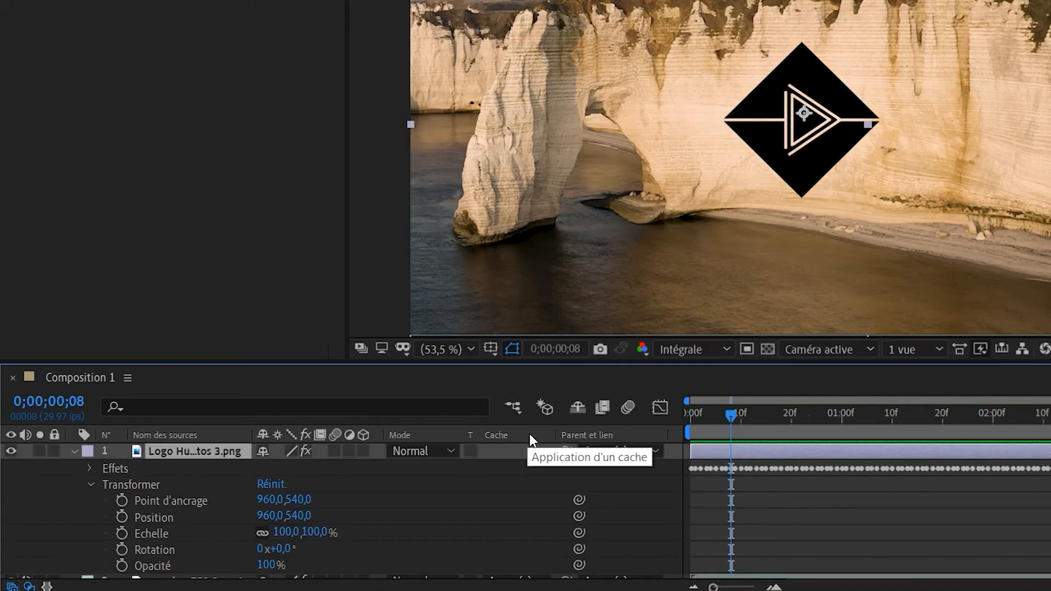
Try the Incrustation blending mode on the logo layer and set it back to Normal.
right_click(530, 434)
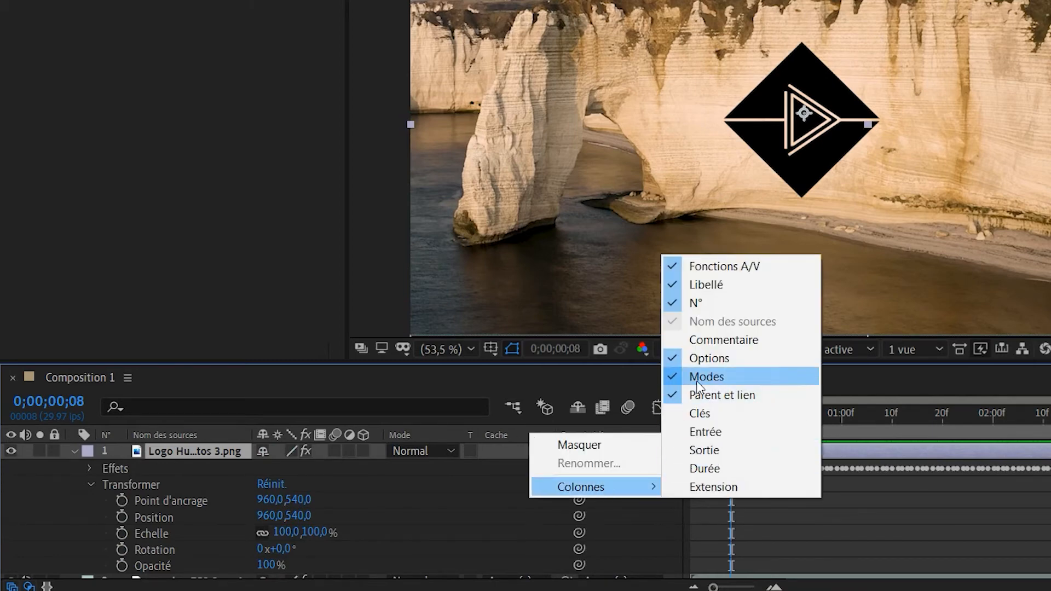
click(415, 450)
click(415, 450)
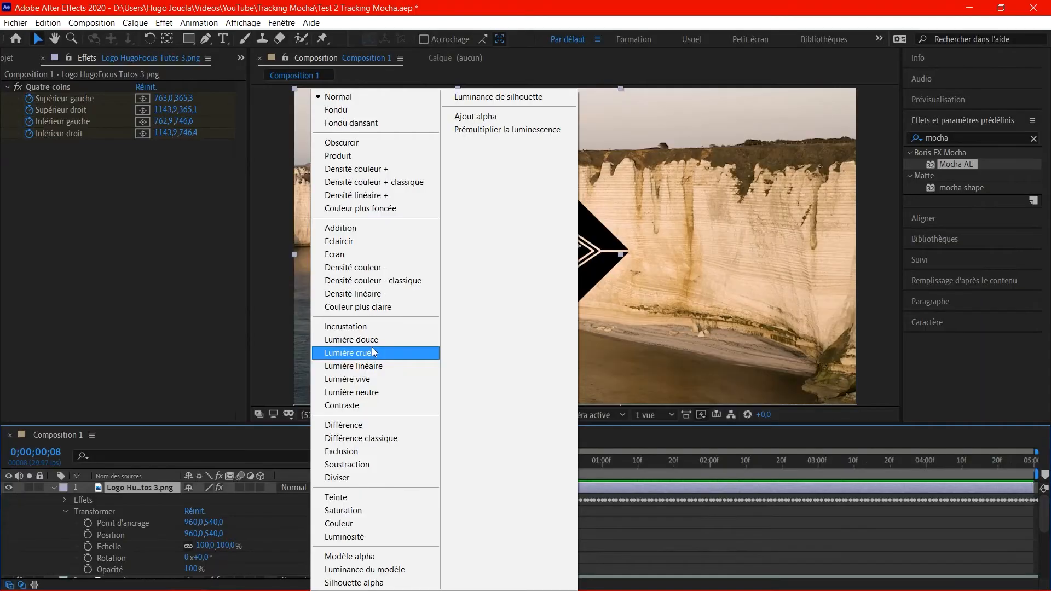
click(357, 327)
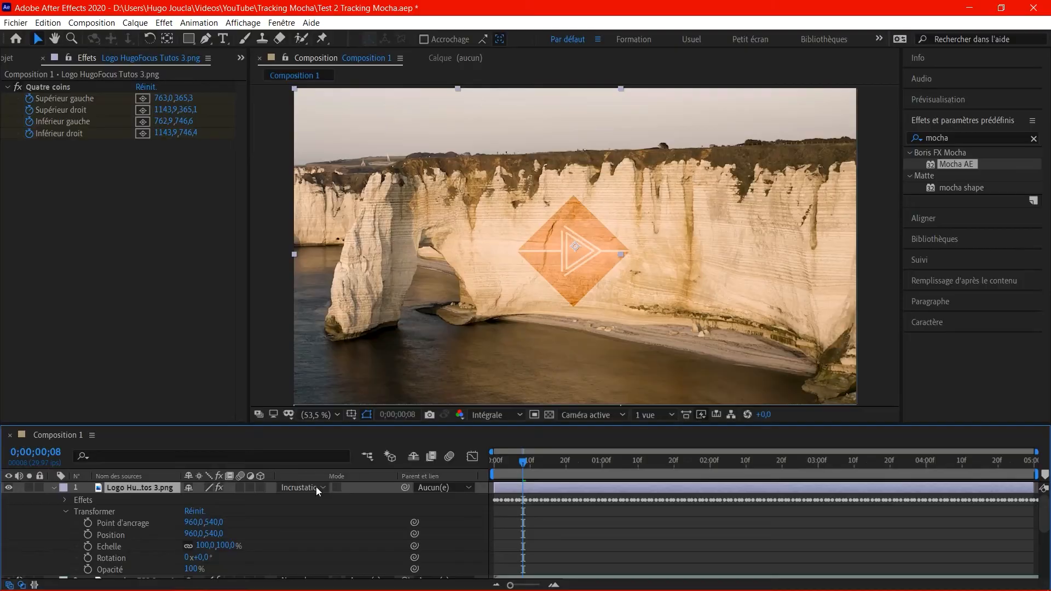
click(295, 488)
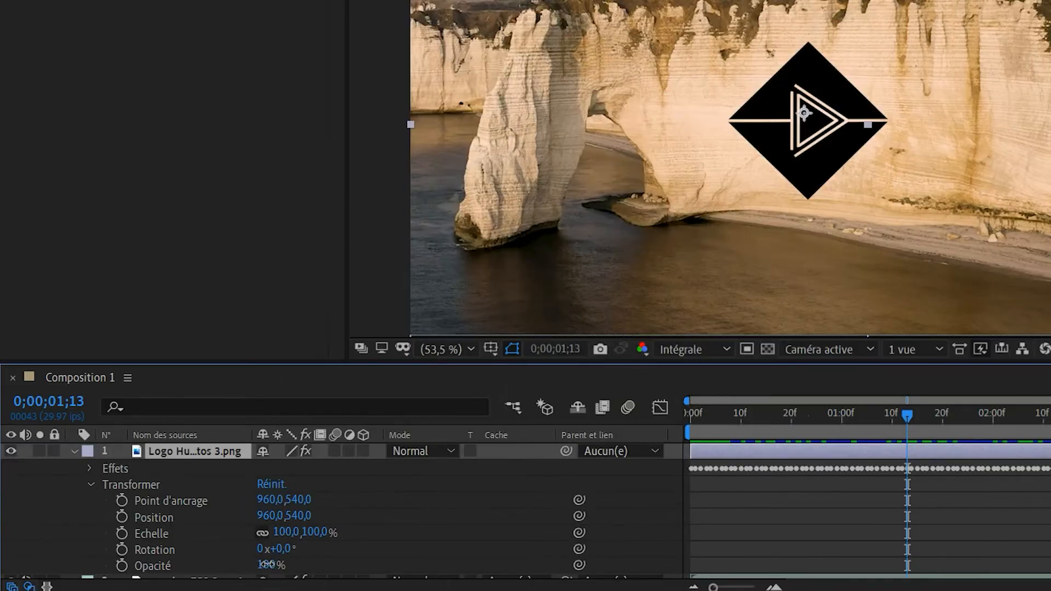
Lower the logo layer's opacity so the cliff shows through slightly, and play the composition.
drag(267, 564, 234, 561)
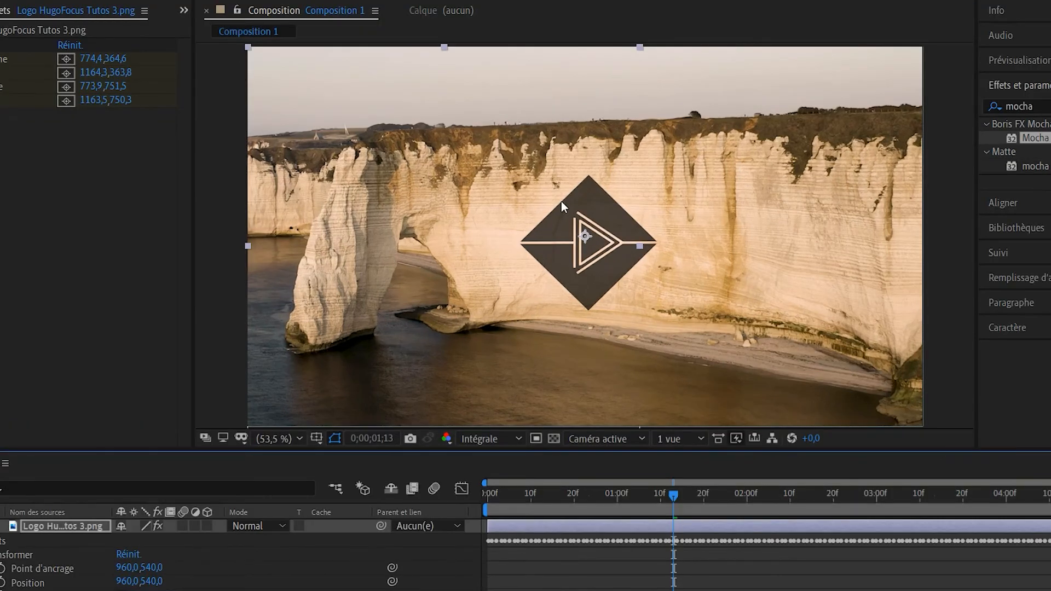
key(space)
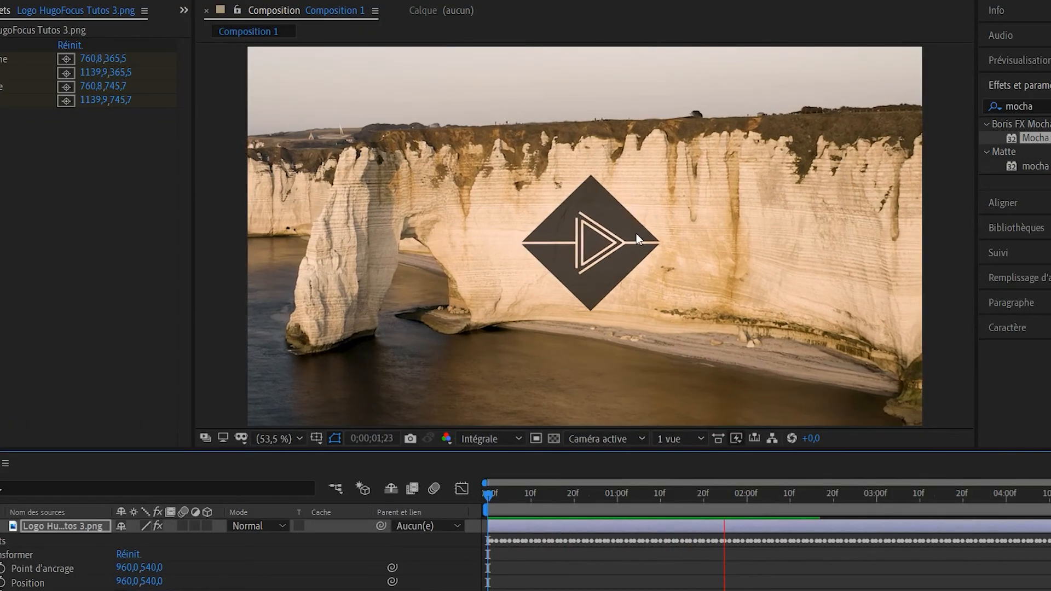